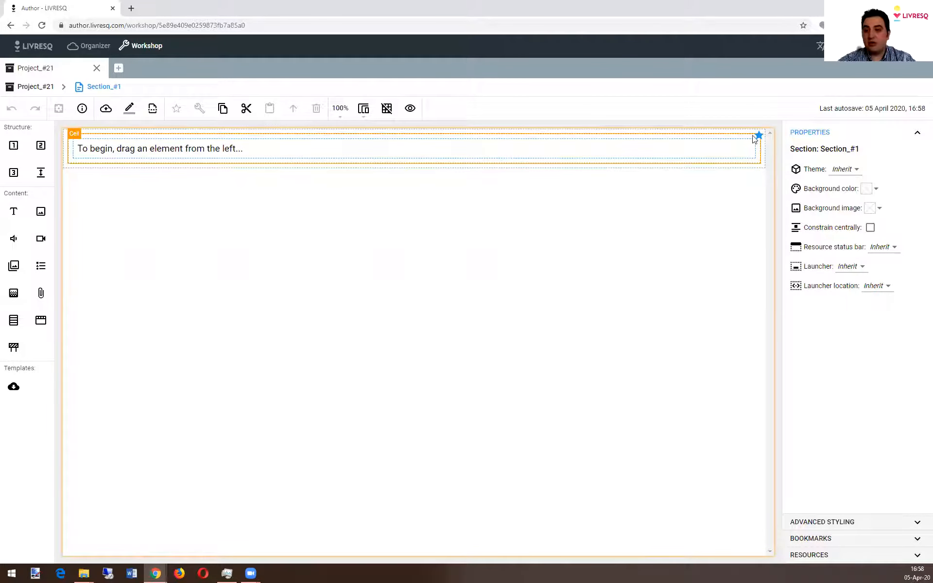
# Step: Constrain the section's content centrally and rename its existing bookmark as "Bookmark 1 - Start"
pyautogui.click(870, 228)
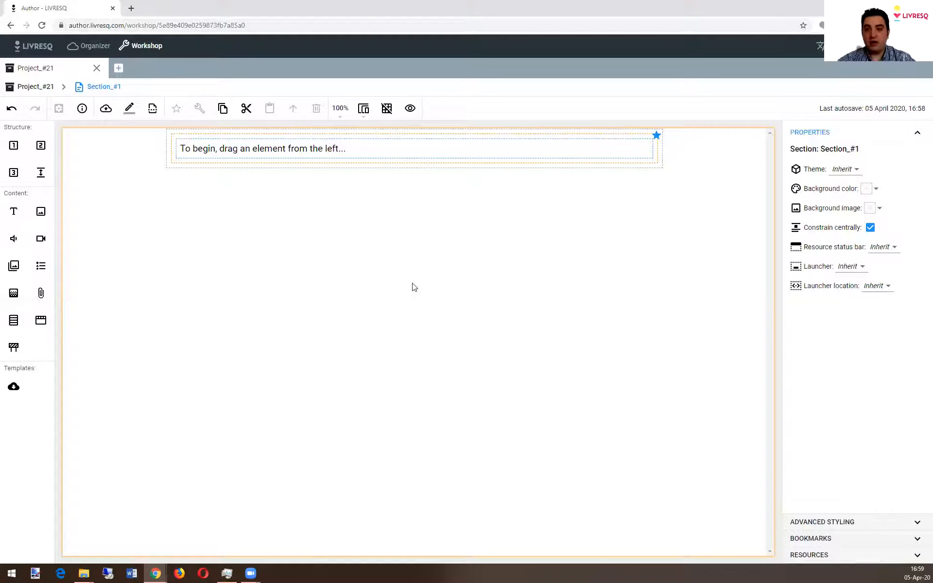
pyautogui.click(835, 539)
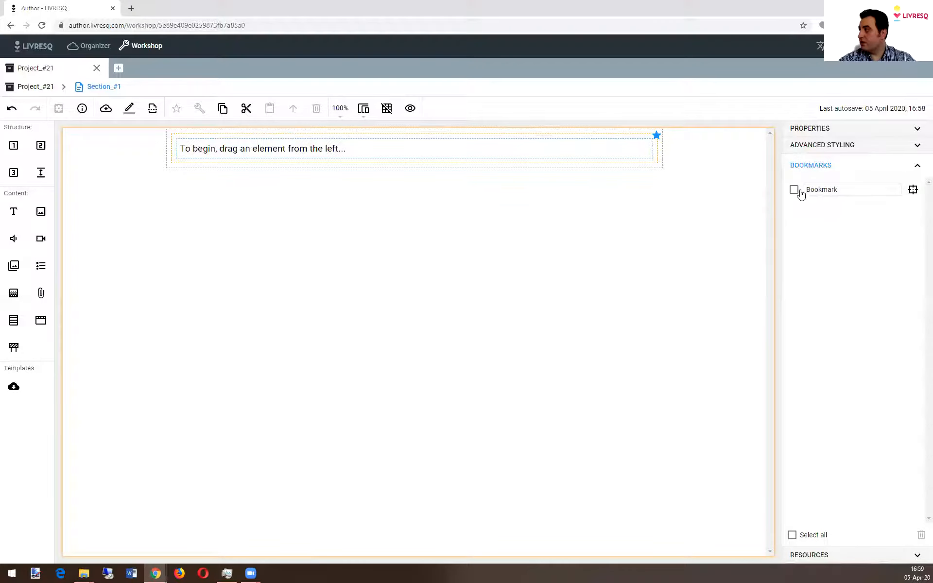
pyautogui.click(855, 190)
pyautogui.write('1 - Start')
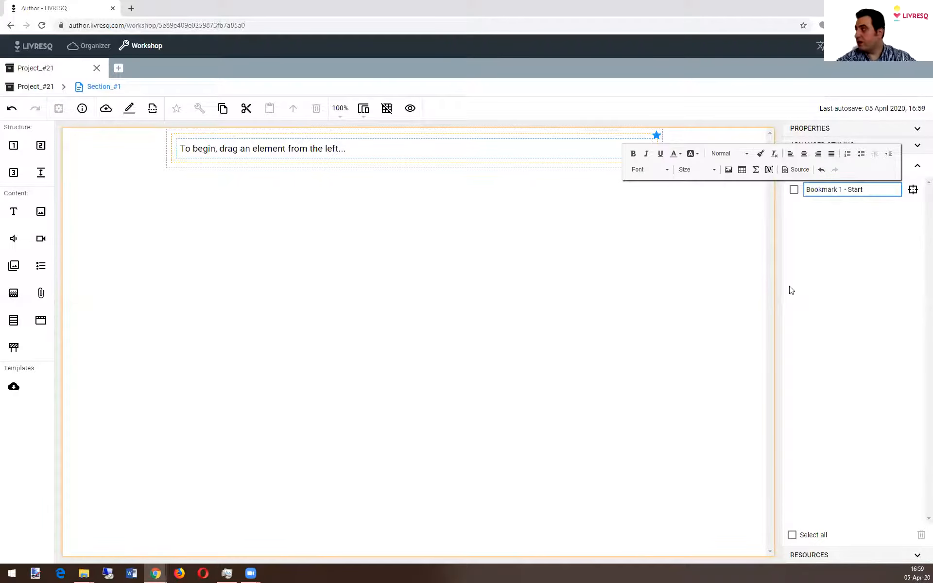
pyautogui.click(498, 277)
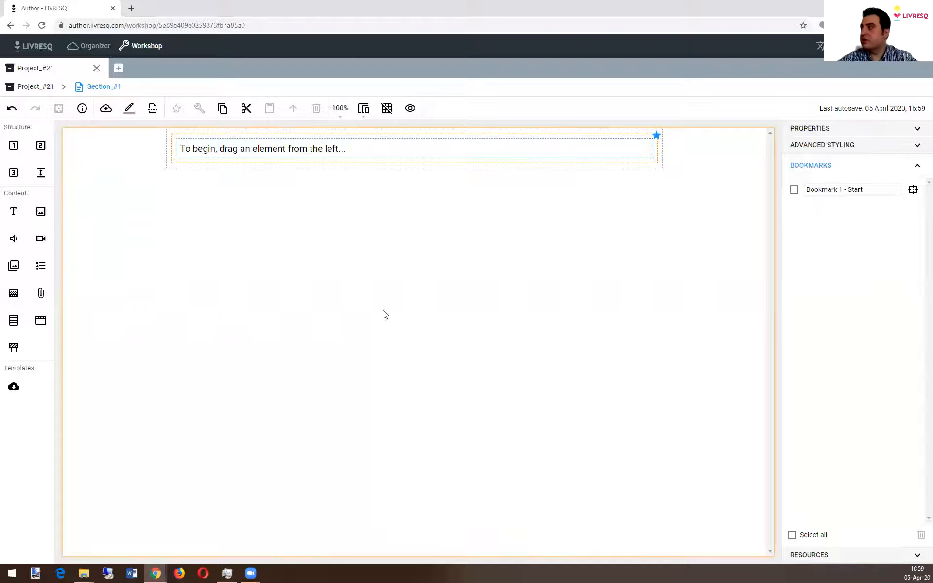
# Step: Add a three-cell row and a two-cell row below it, with a text element and an image in the two-cell row
pyautogui.moveTo(11, 176); pyautogui.dragTo(403, 221)
pyautogui.moveTo(163, 191); pyautogui.dragTo(358, 211)
pyautogui.moveTo(41, 211); pyautogui.dragTo(500, 200)
pyautogui.moveTo(14, 212); pyautogui.dragTo(194, 243)
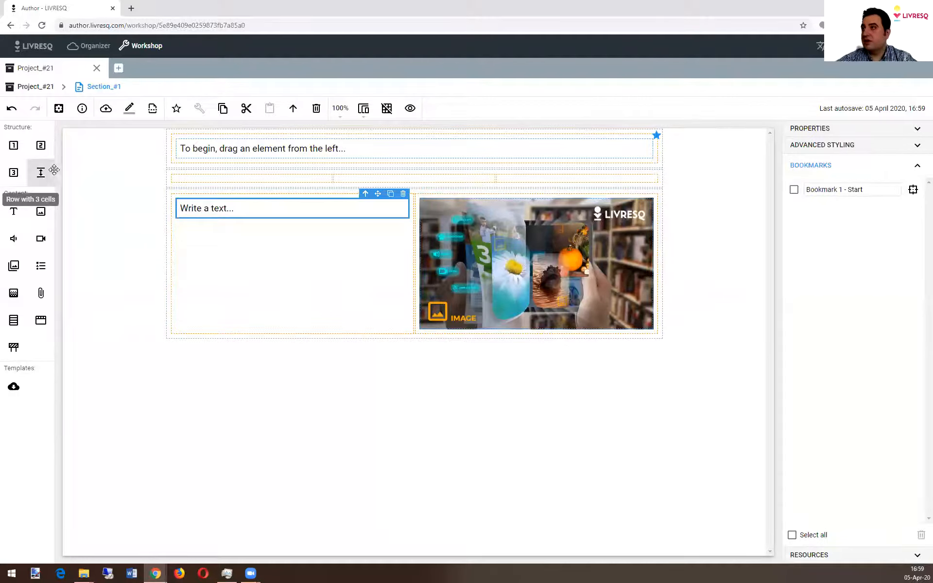
# Step: Fill the three-cell row with a video, a multiple-choice quiz and a file attachment, in that order
pyautogui.moveTo(40, 238); pyautogui.dragTo(246, 181)
pyautogui.moveTo(40, 265); pyautogui.dragTo(455, 235)
pyautogui.moveTo(41, 292); pyautogui.dragTo(619, 243)
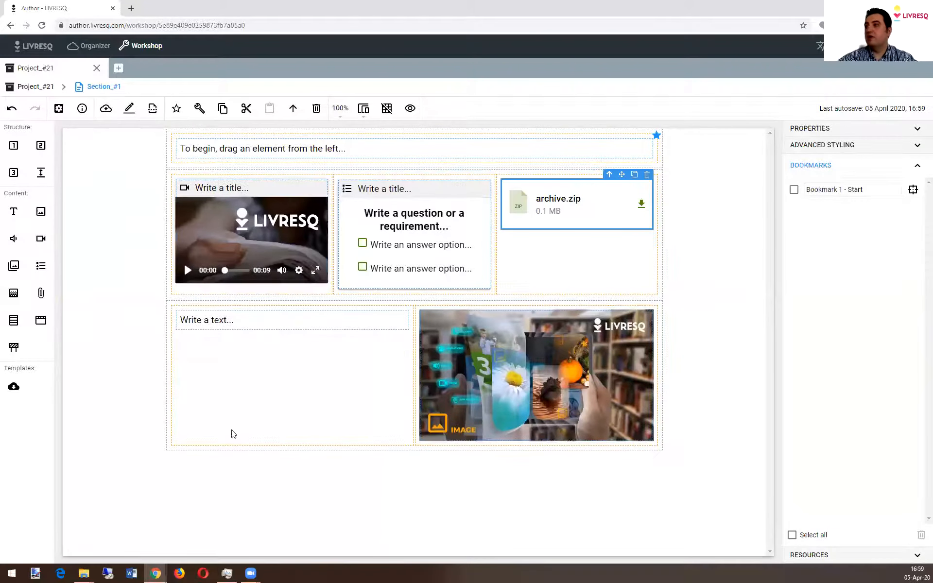
# Step: Put a bookmark on the cell that holds the text element in the two-cell row
pyautogui.click(113, 363)
pyautogui.click(272, 399)
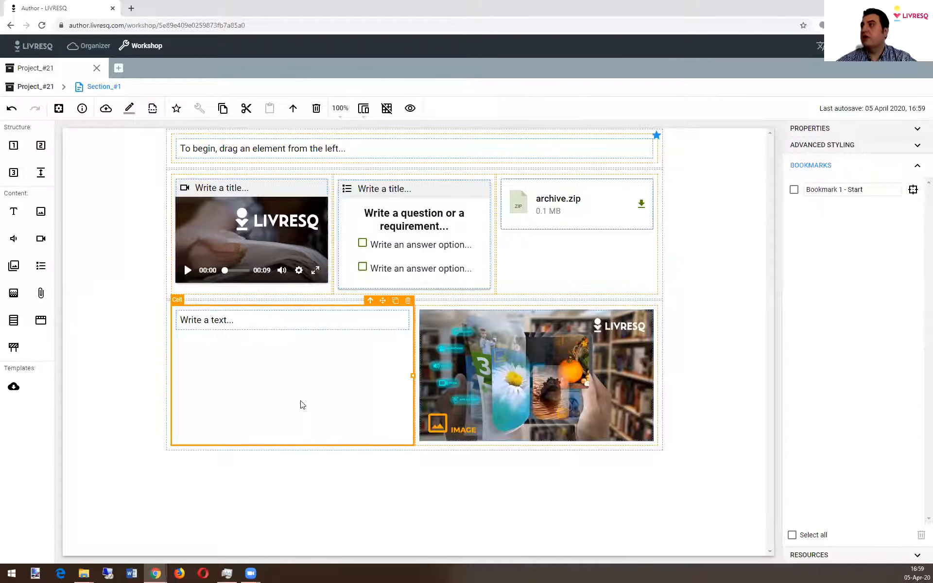
pyautogui.click(308, 323)
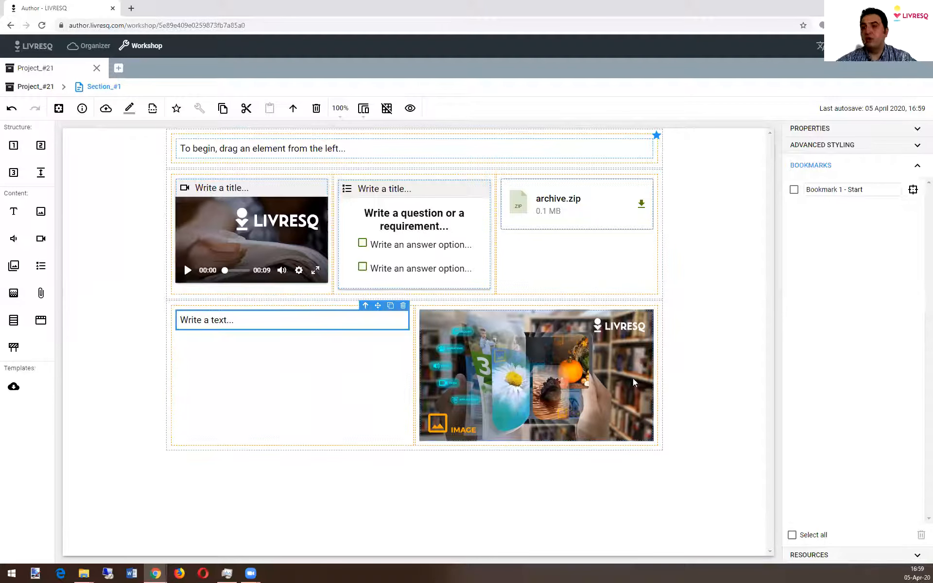
pyautogui.click(342, 369)
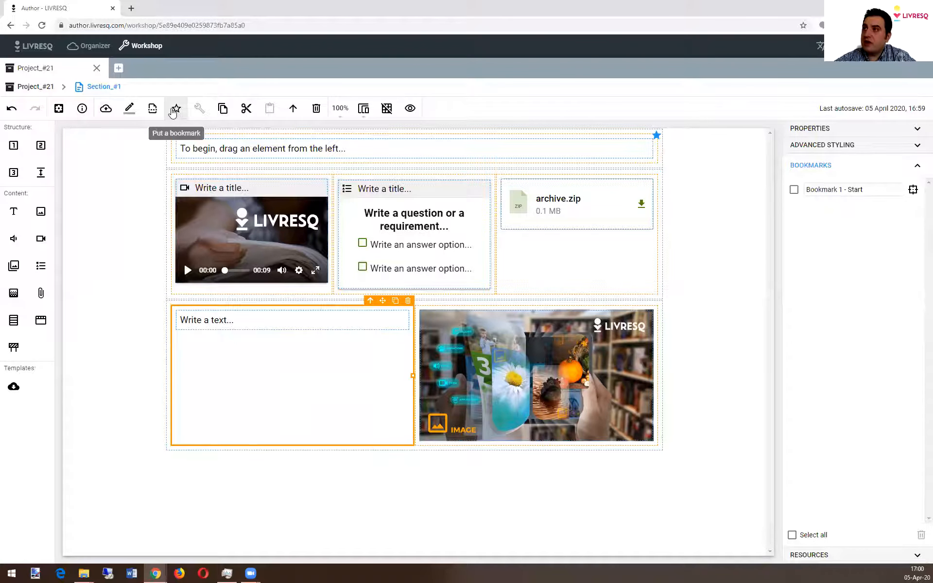
pyautogui.click(177, 113)
pyautogui.click(349, 471)
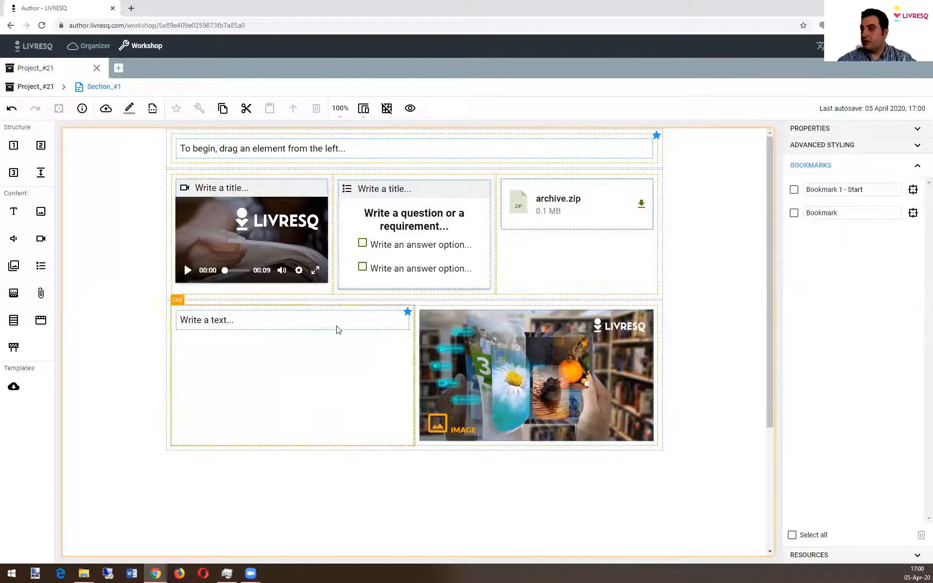
# Step: Rename the two-cell row's new bookmark as "Bookmark 2 - Middle"
pyautogui.click(355, 331)
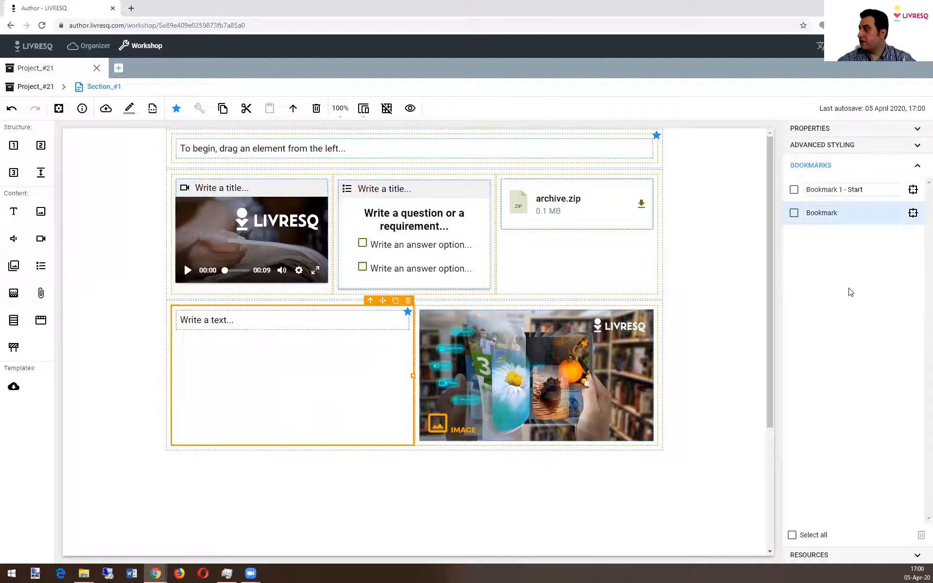
pyautogui.click(851, 213)
pyautogui.write('2 - Middle')
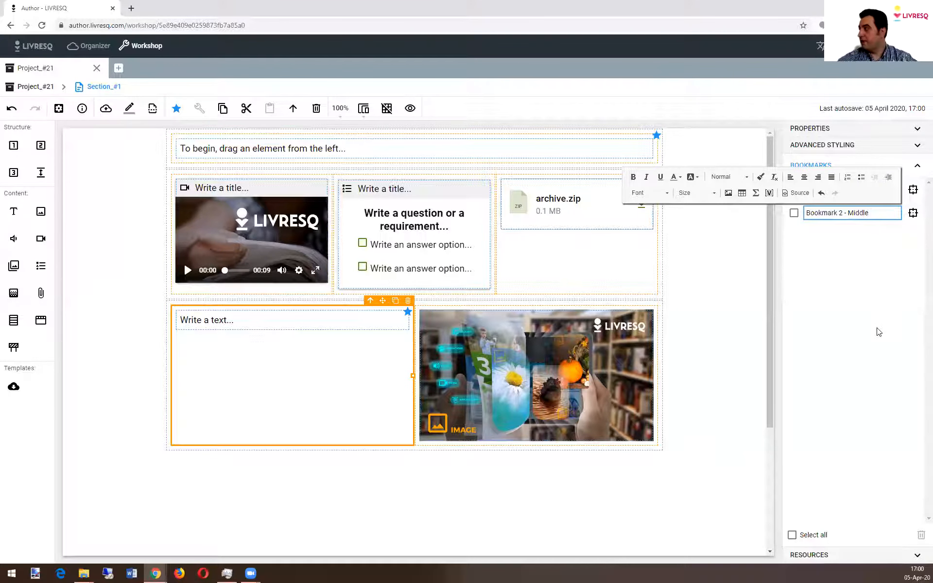
pyautogui.click(878, 332)
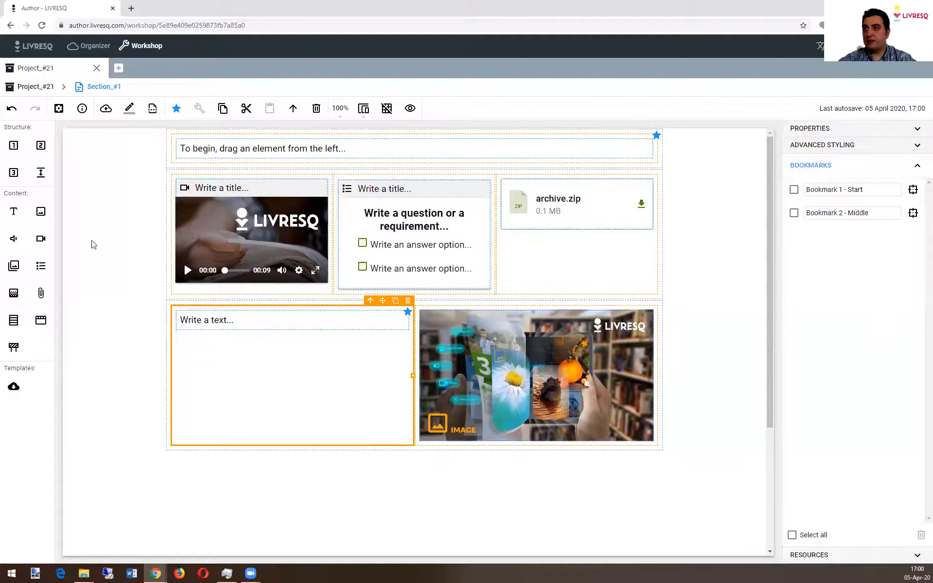
# Step: Add a one-cell row at the end of the section, containing a text element with an image below it
pyautogui.moveTo(13, 146); pyautogui.dragTo(272, 457)
pyautogui.moveTo(14, 211); pyautogui.dragTo(213, 464)
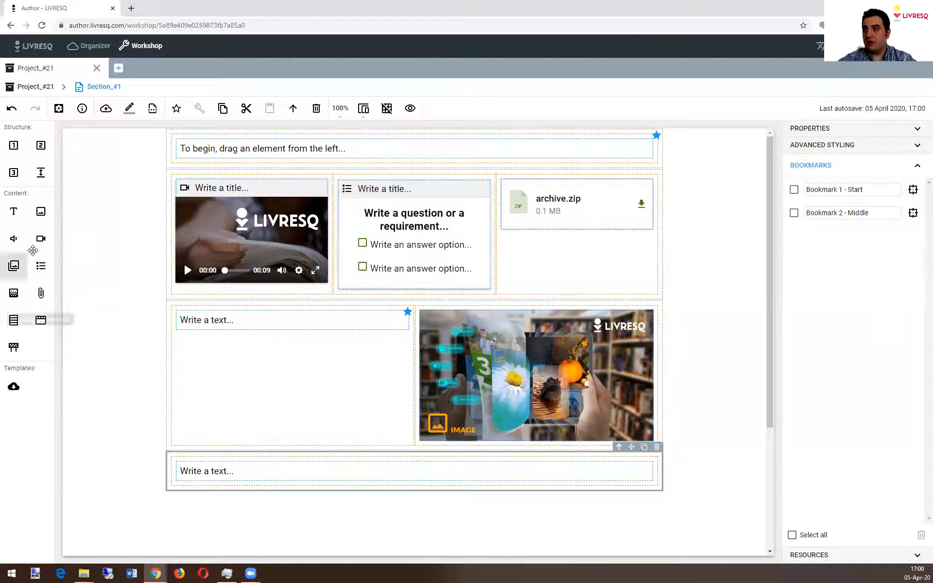
pyautogui.moveTo(40, 214); pyautogui.dragTo(328, 483)
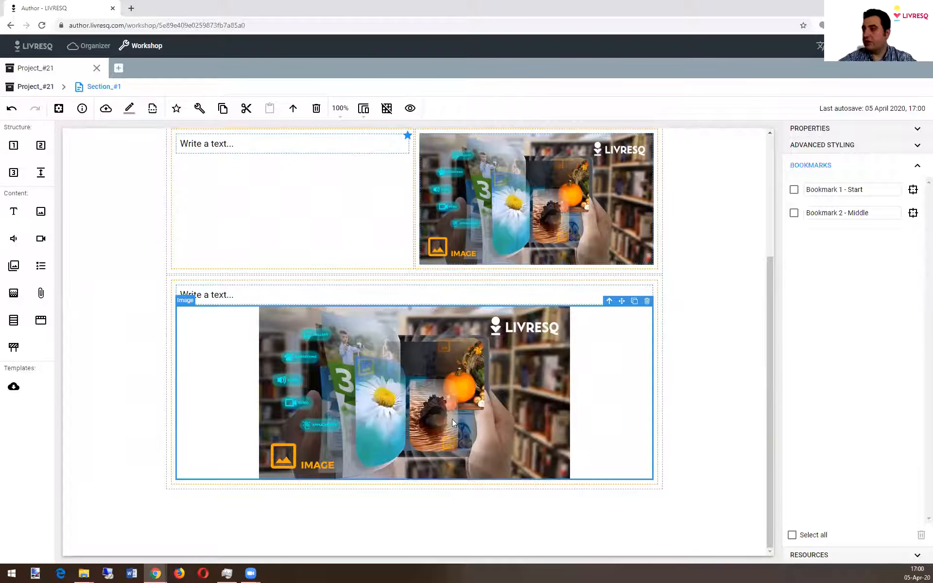
# Step: Put a bookmark on the image in the last row and name it "Bookmark 3 - End"
pyautogui.click(176, 108)
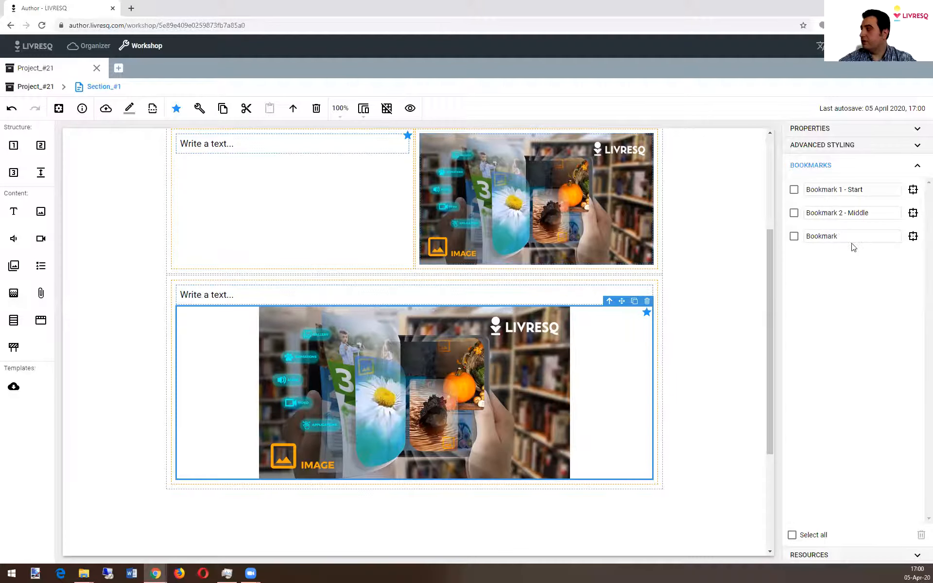
pyautogui.doubleClick(871, 238)
pyautogui.click(837, 237)
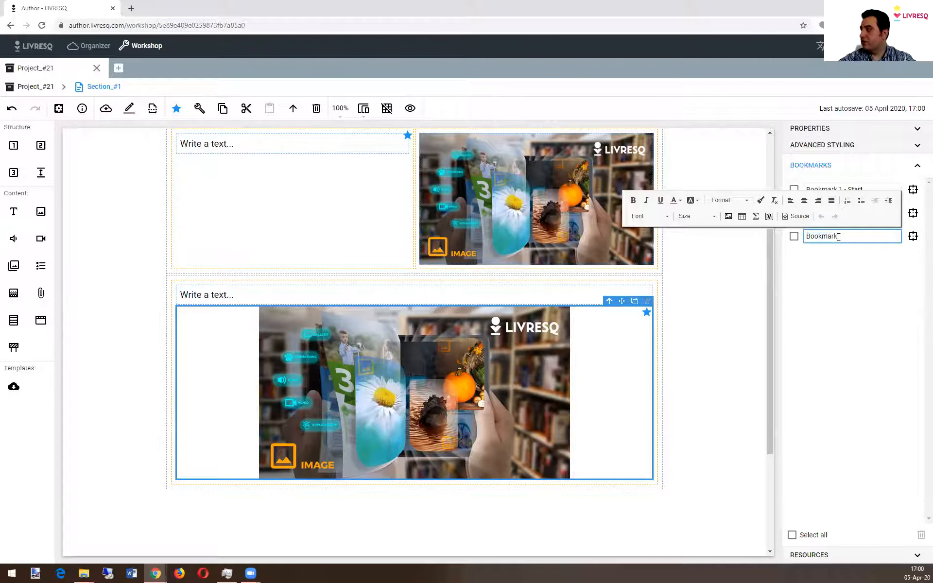
pyautogui.write('3 - End')
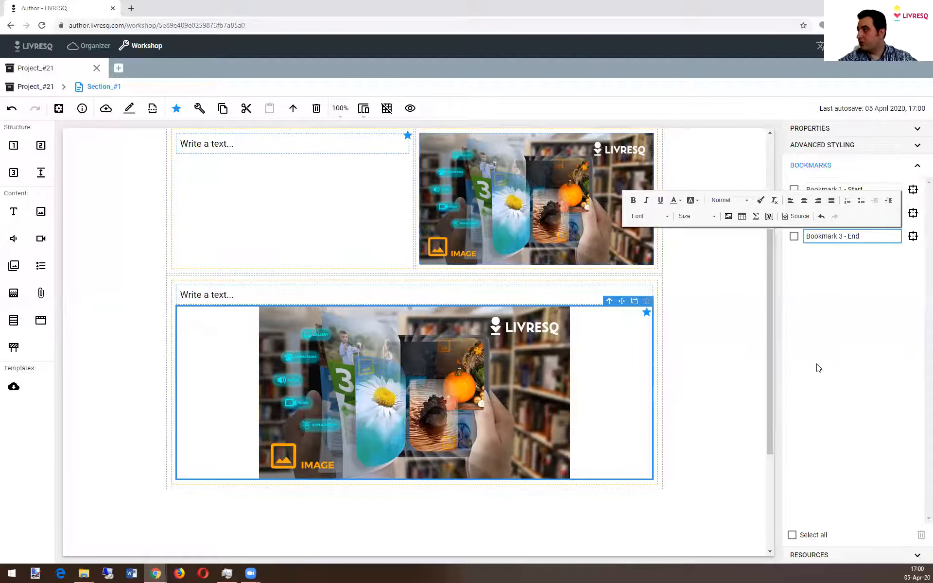
pyautogui.click(826, 365)
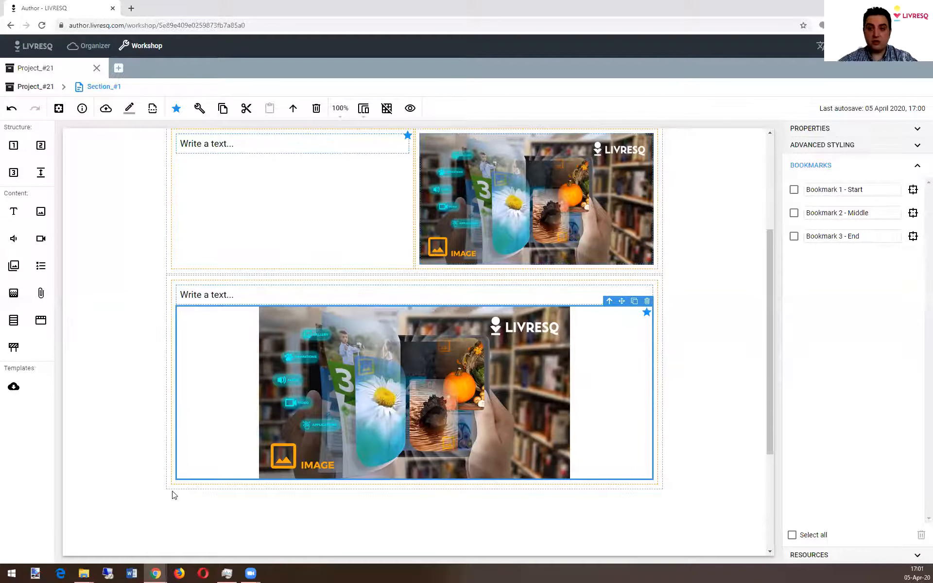
pyautogui.click(742, 331)
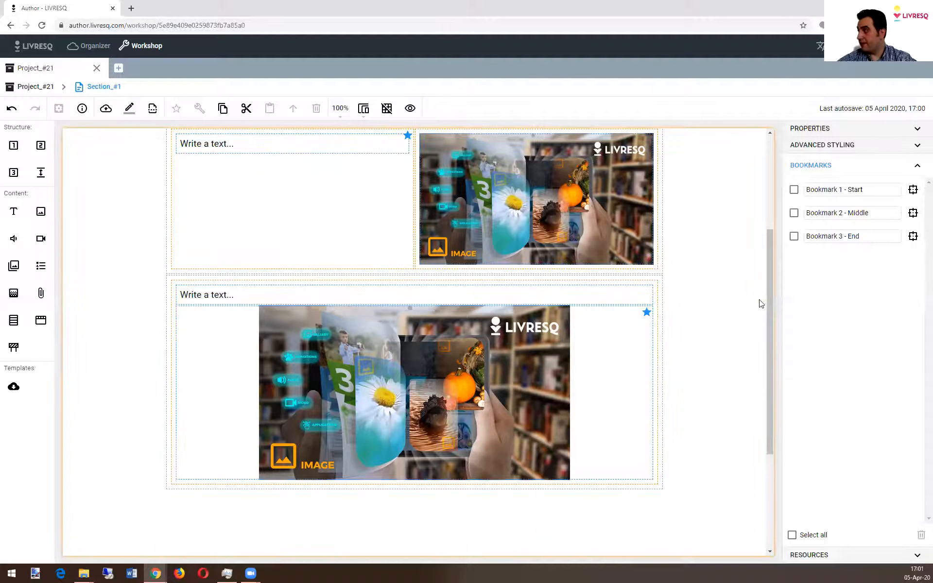
# Step: Jump between the Start, Middle and End bookmarks to check which element each one targets
pyautogui.click(913, 190)
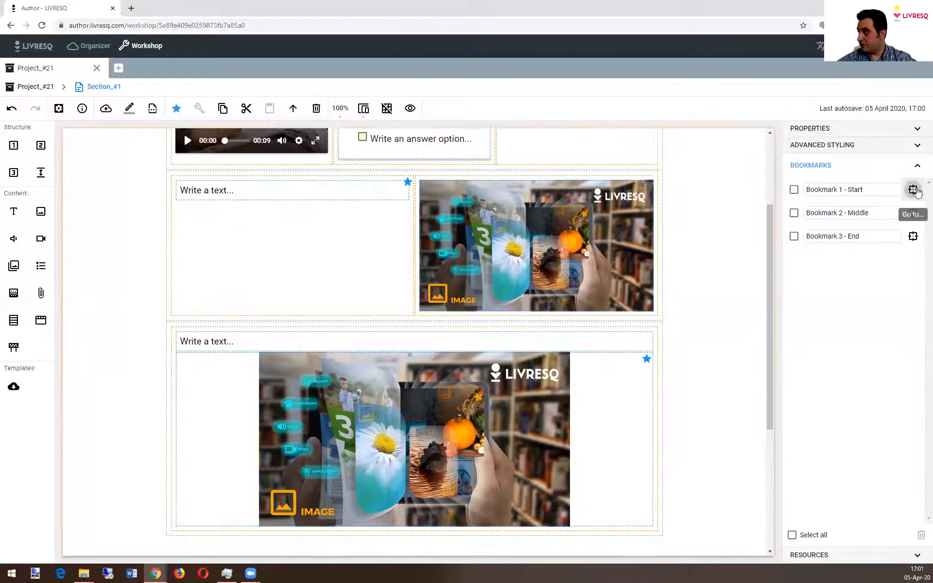
pyautogui.click(912, 213)
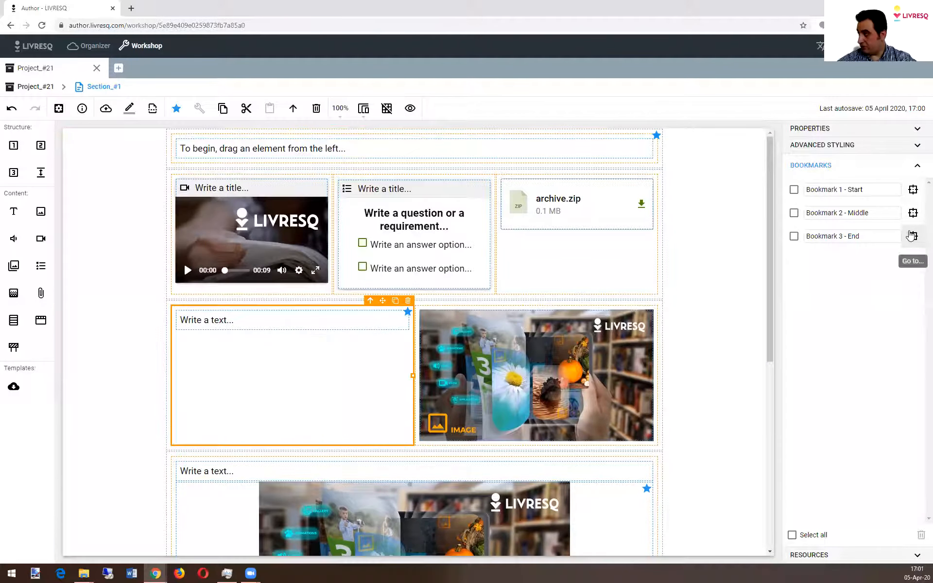
pyautogui.click(911, 236)
pyautogui.click(914, 193)
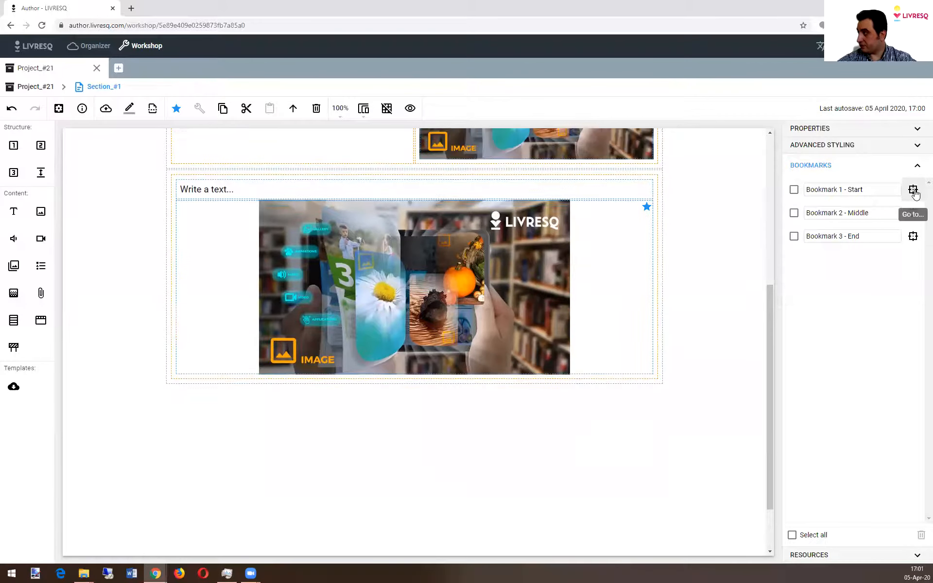
pyautogui.click(913, 213)
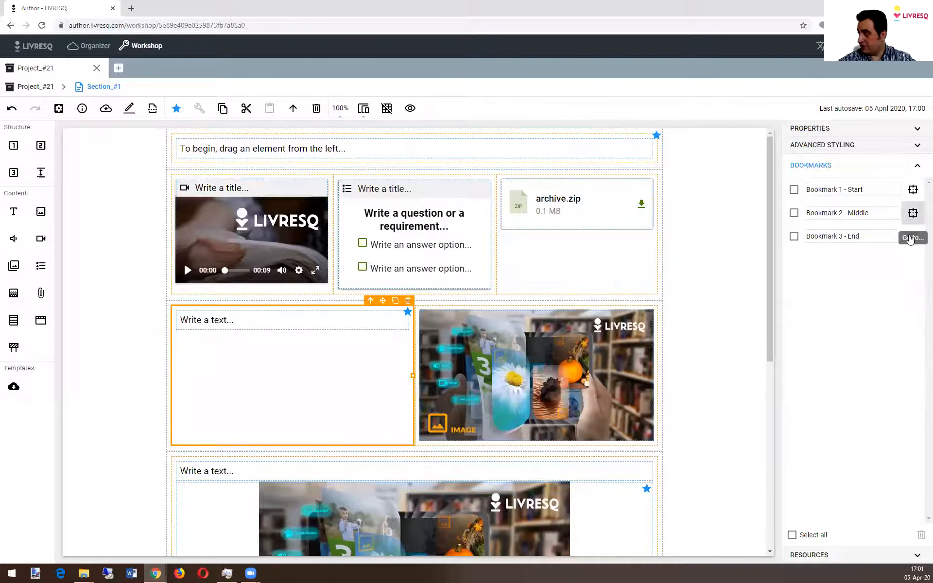
pyautogui.click(911, 238)
pyautogui.click(913, 189)
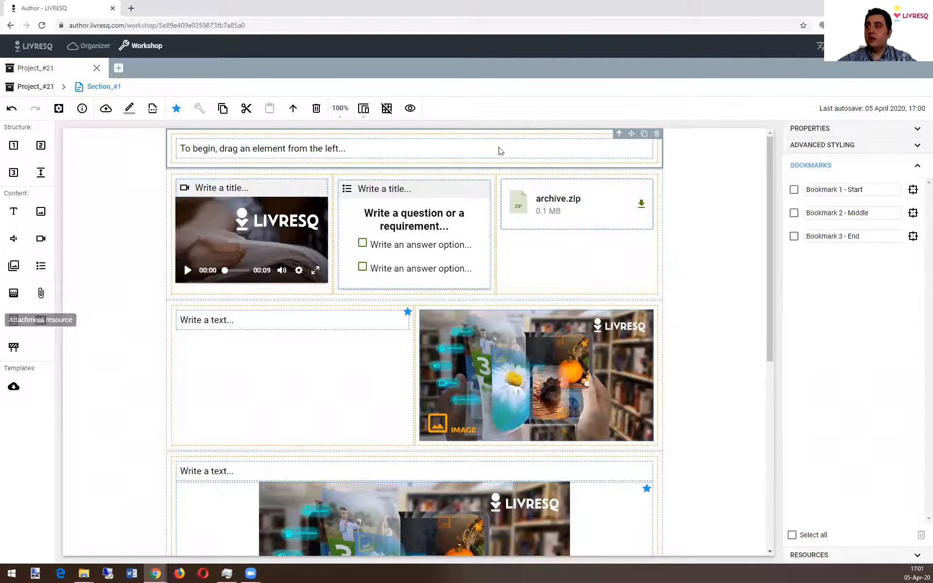
pyautogui.click(912, 213)
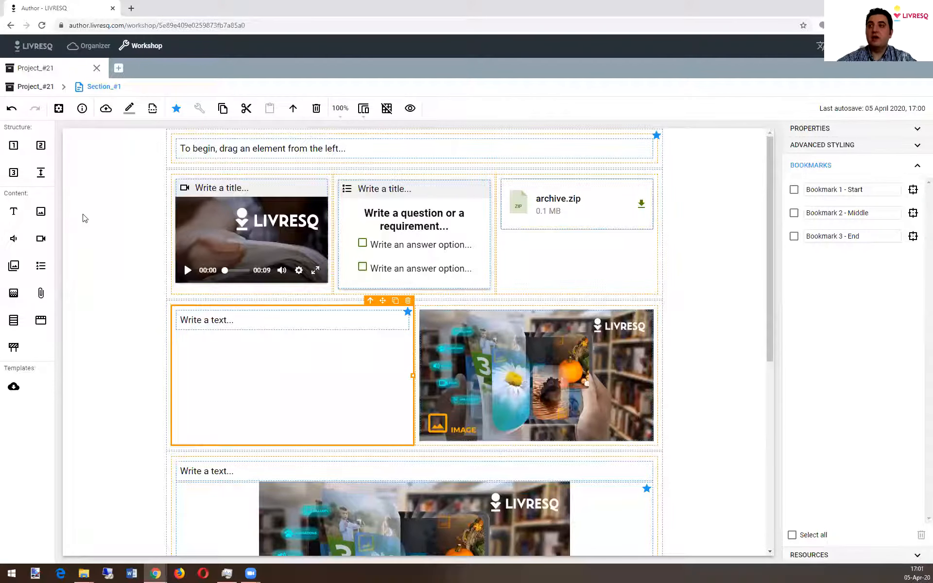
# Step: Add all three bookmarks to the project's table of contents
pyautogui.click(33, 88)
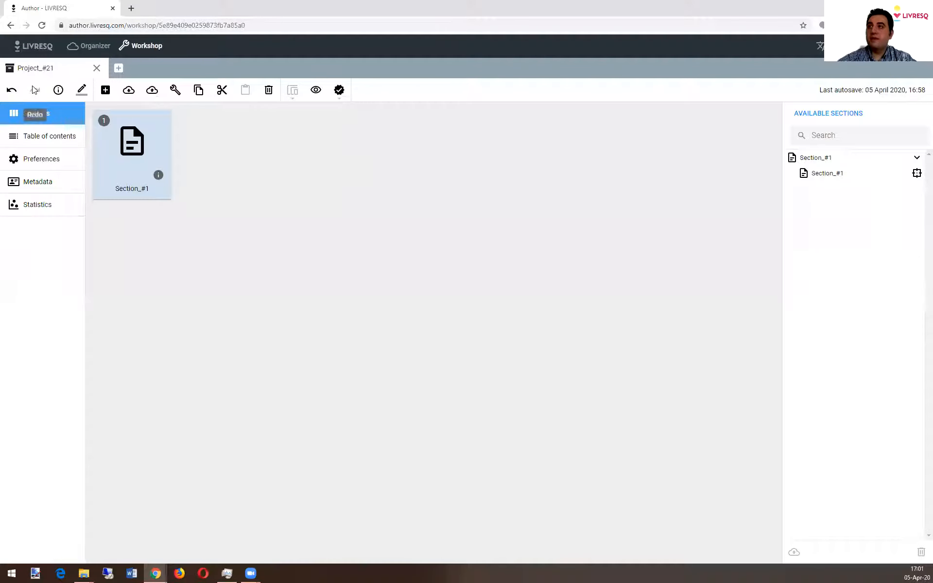
pyautogui.click(56, 142)
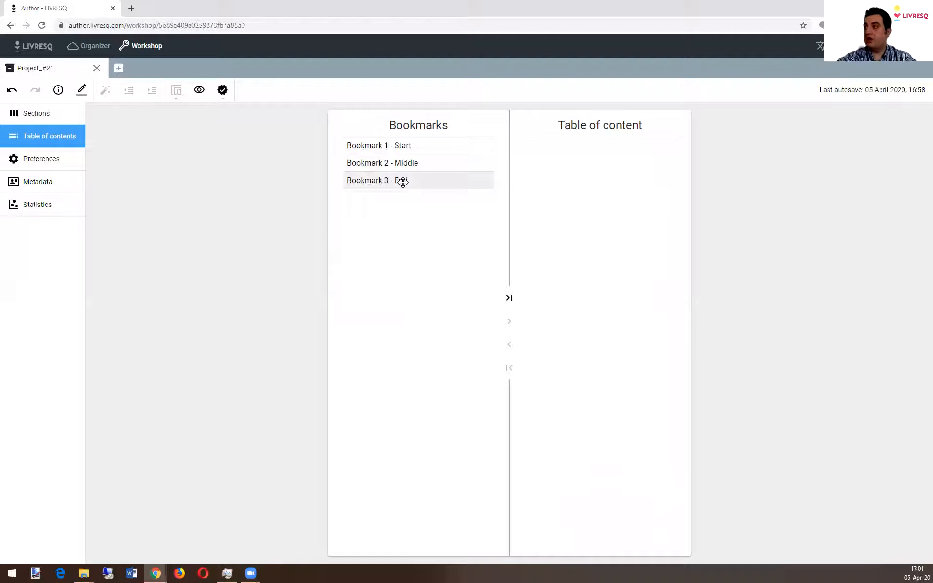
pyautogui.moveTo(403, 146); pyautogui.dragTo(592, 153)
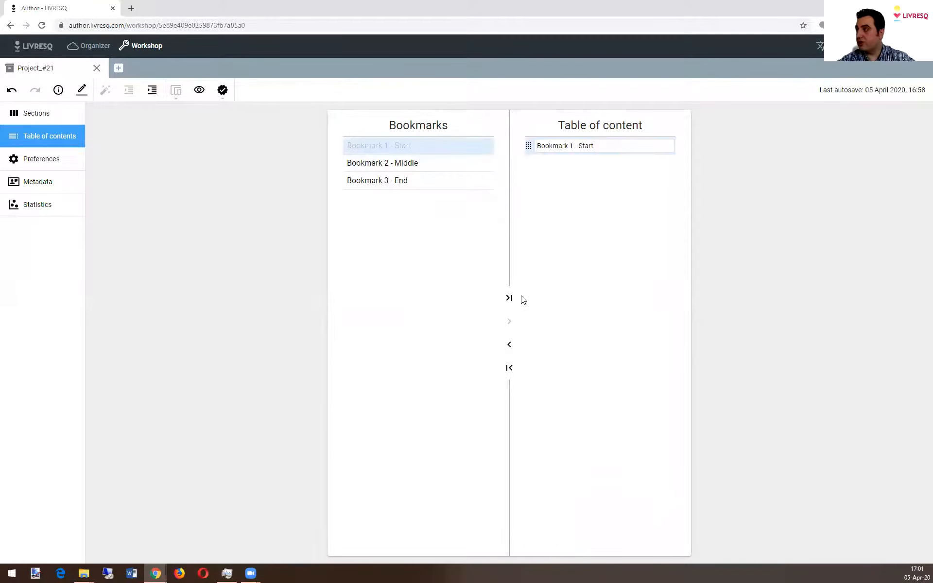
pyautogui.click(510, 299)
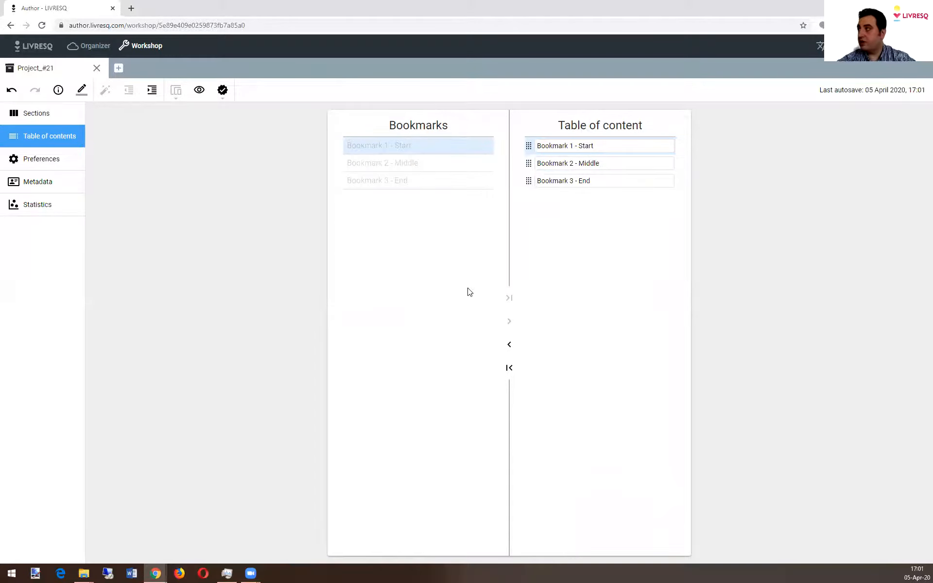
# Step: Nest "Bookmark 3 - End" under the Bookmark 2 entry and rename the parent entry as "Bookmark 2 - Middle - Content"
pyautogui.moveTo(552, 175)
pyautogui.mouseDown()
pyautogui.moveTo(547, 169)
pyautogui.moveTo(549, 182)
pyautogui.mouseUp()
pyautogui.click(625, 163)
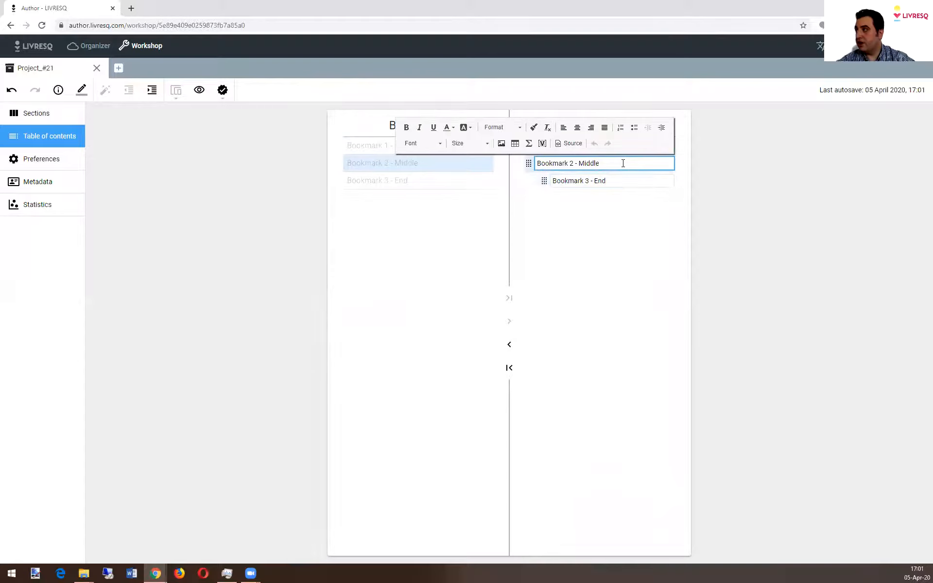
pyautogui.write('- Content')
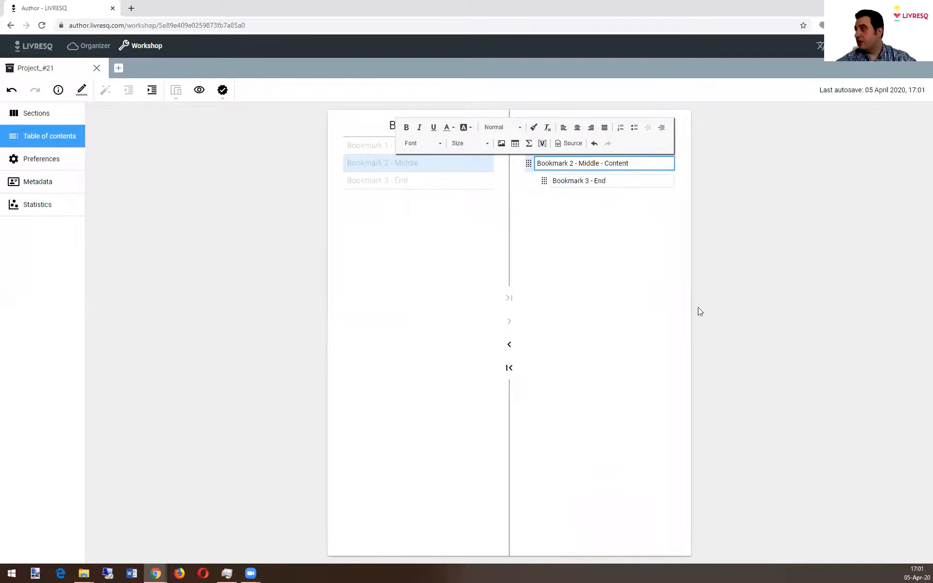
pyautogui.click(638, 285)
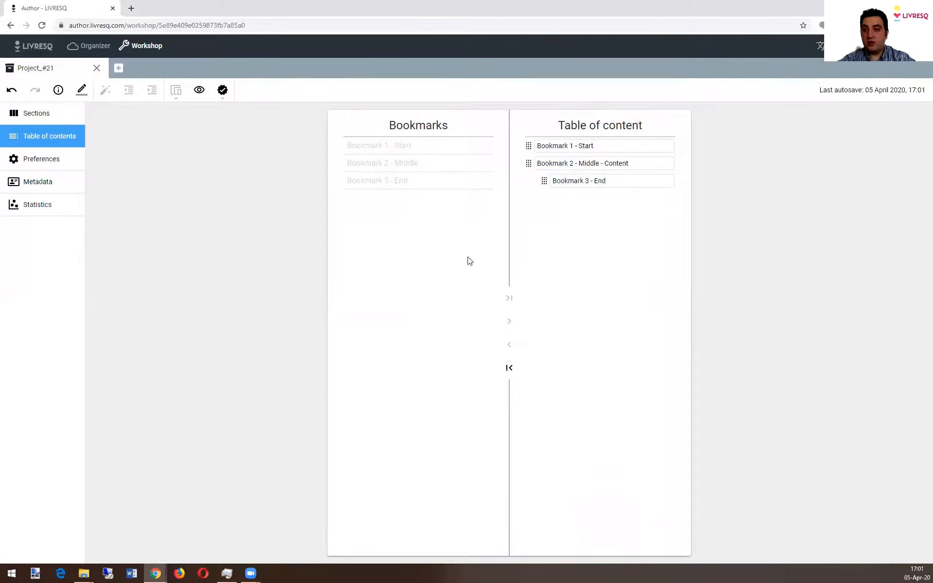
# Step: Preview the project in view mode and show its table of contents
pyautogui.click(199, 91)
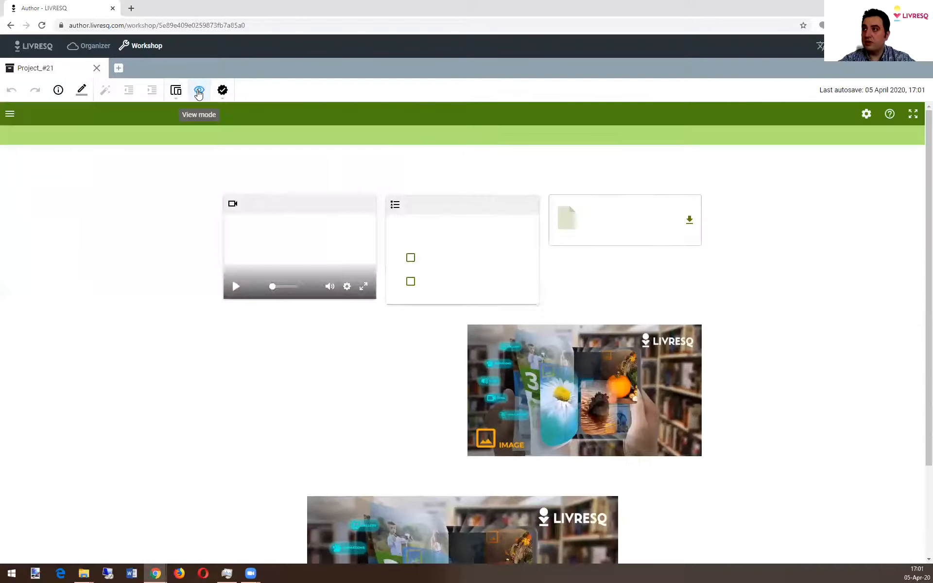
pyautogui.click(9, 116)
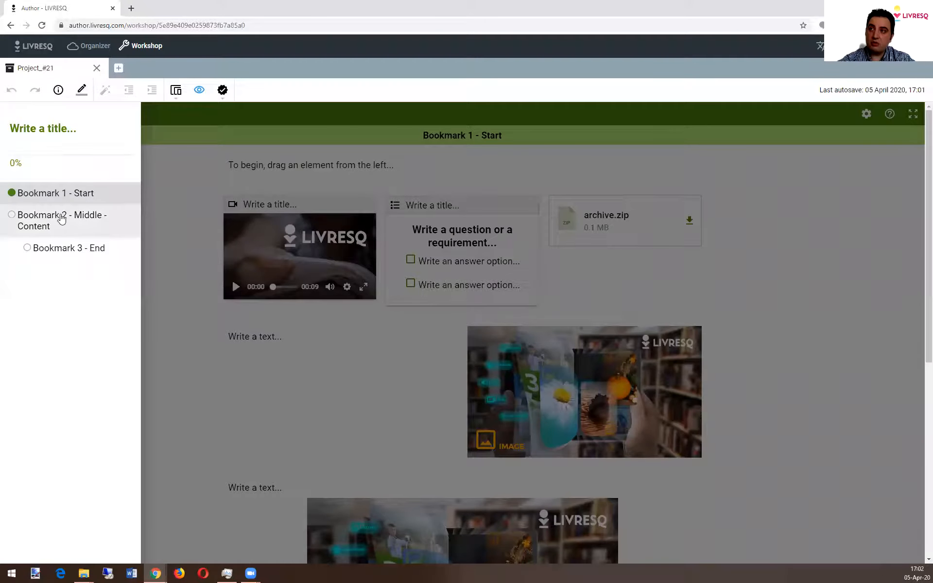
# Step: Test the table of contents links in view mode by jumping to Bookmark 2, Bookmark 3, Bookmark 1 and Bookmark 2 again, and return to editing
pyautogui.click(40, 238)
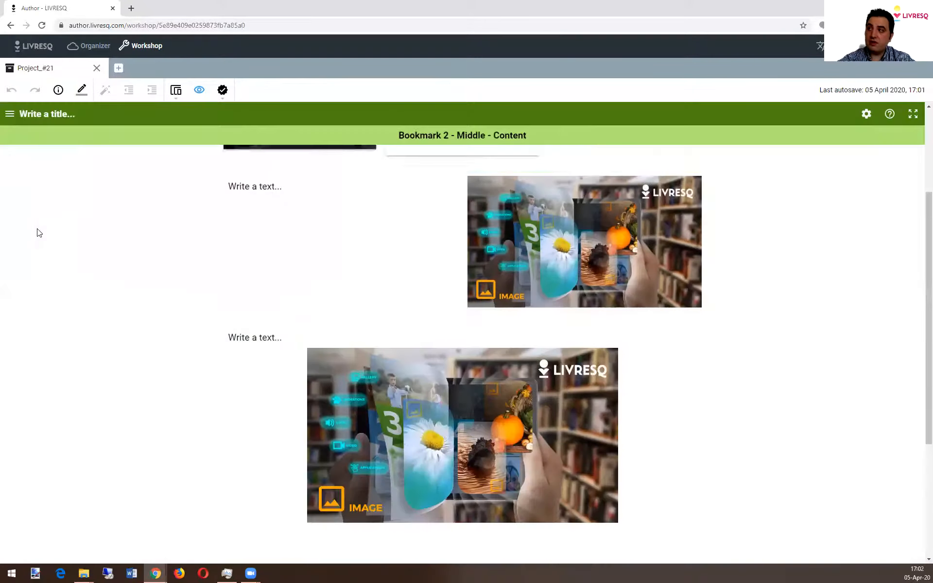
pyautogui.click(19, 120)
pyautogui.click(44, 252)
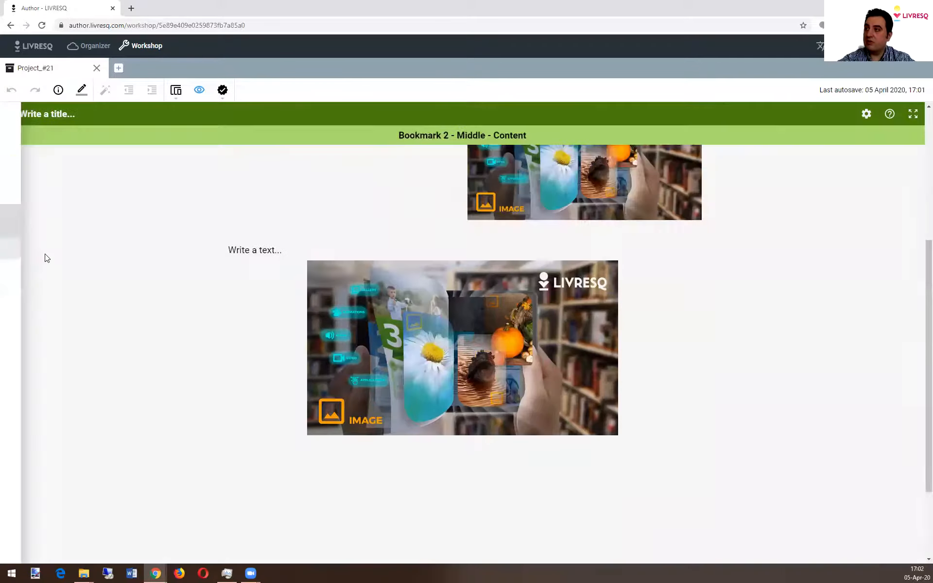
pyautogui.click(13, 119)
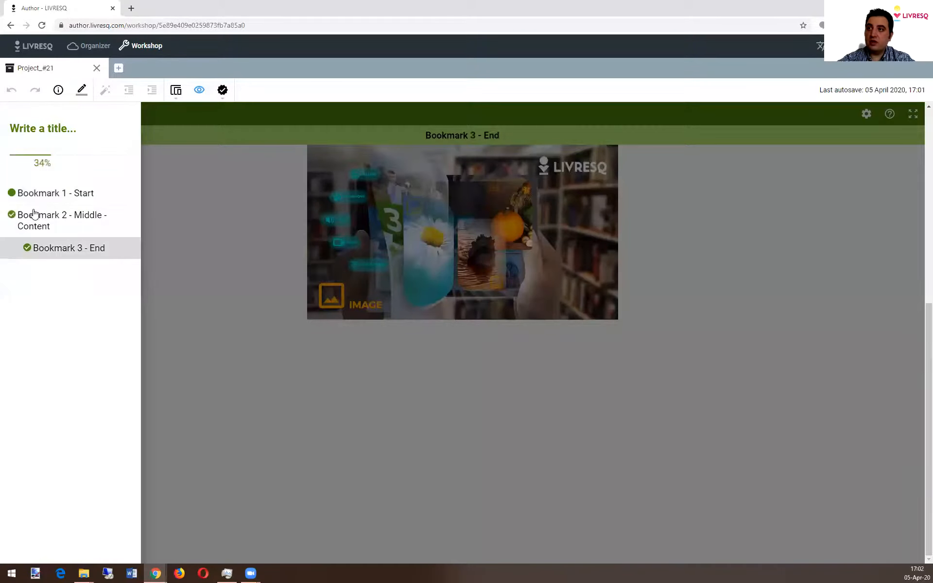
pyautogui.click(36, 196)
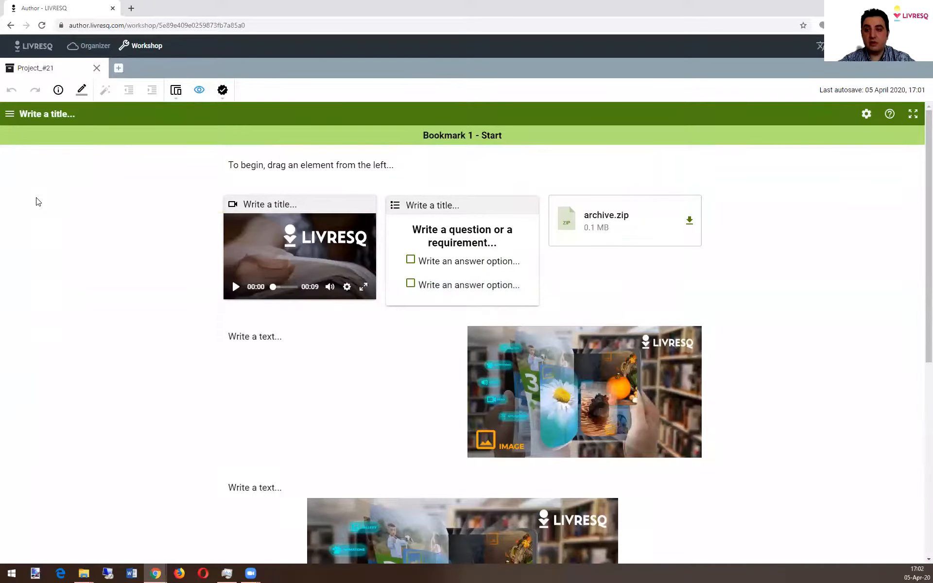
pyautogui.click(12, 115)
pyautogui.click(99, 226)
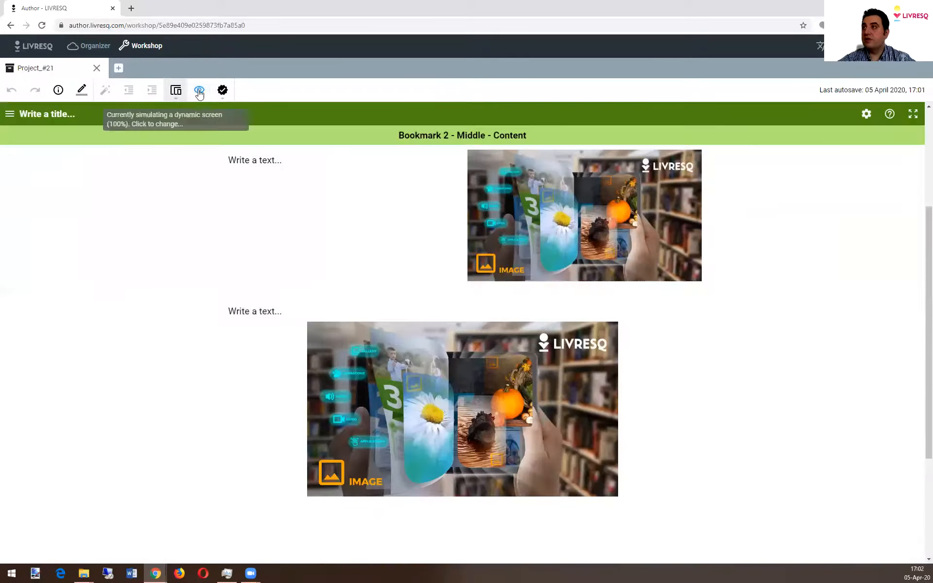
pyautogui.click(200, 93)
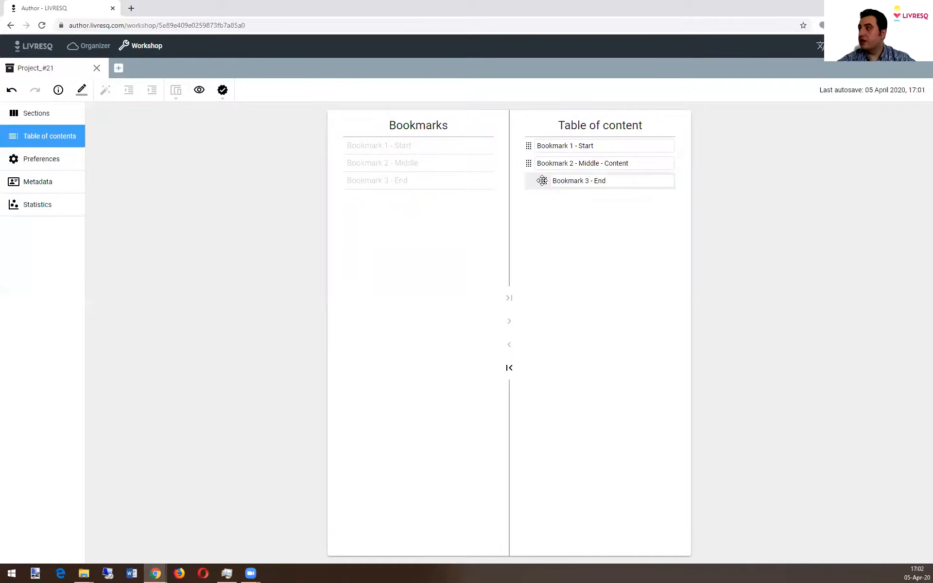
# Step: Indent "Bookmark 2 - Middle - Content" two levels below Bookmark 1 and "Bookmark 3 - End" two levels below Bookmark 2, and inspect the entries' warnings
pyautogui.moveTo(529, 164); pyautogui.dragTo(585, 190)
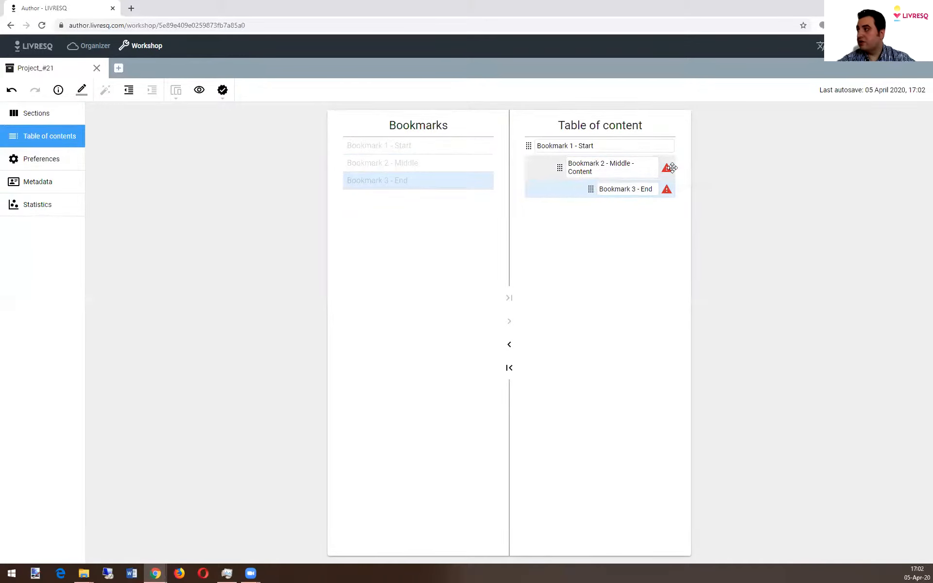
pyautogui.moveTo(665, 167)
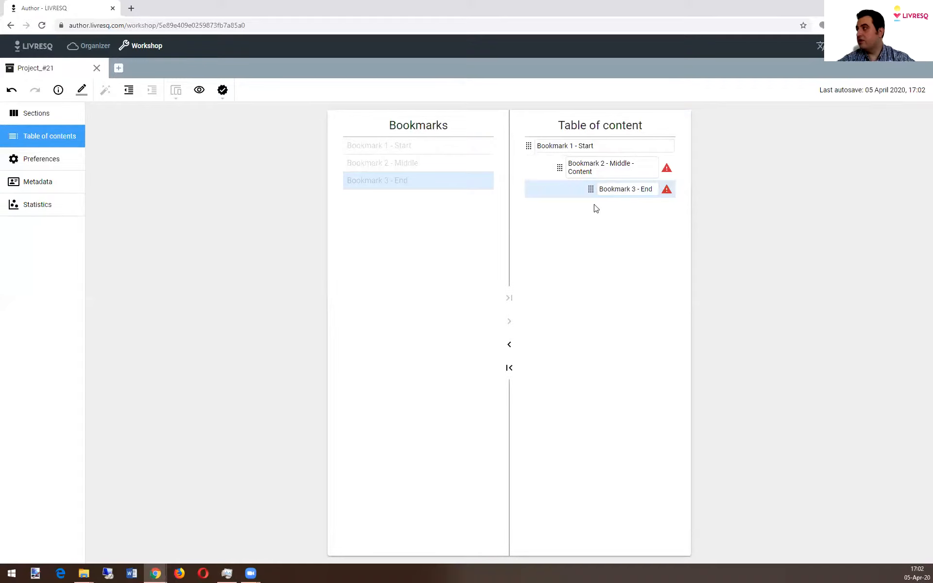